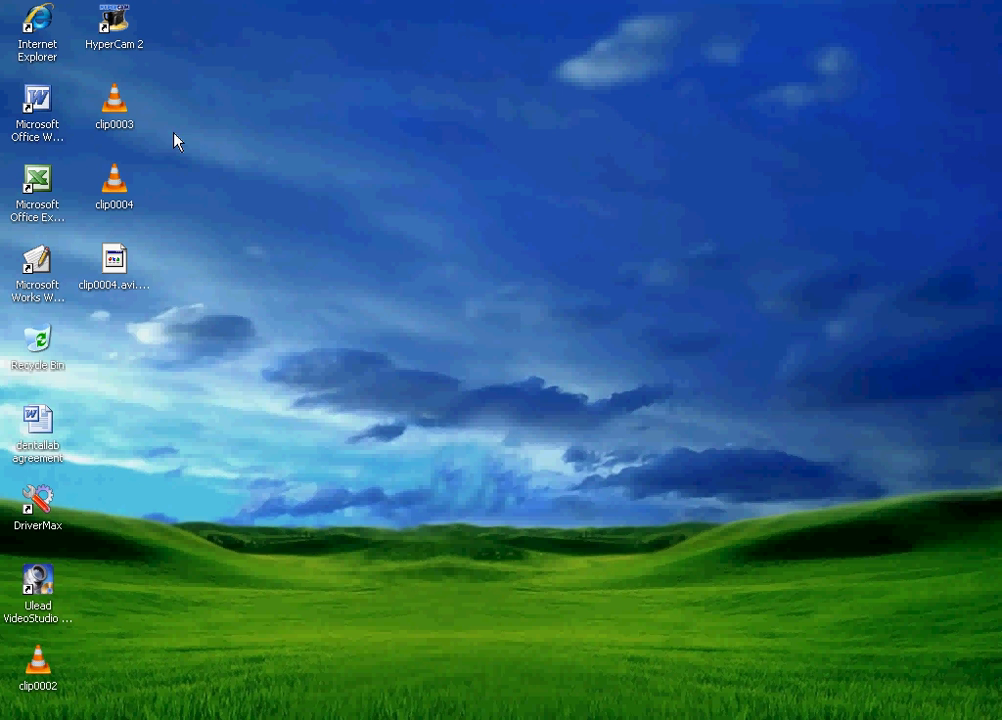
Open the Windows XP Start menu from the taskbar's Start button
click(40, 718)
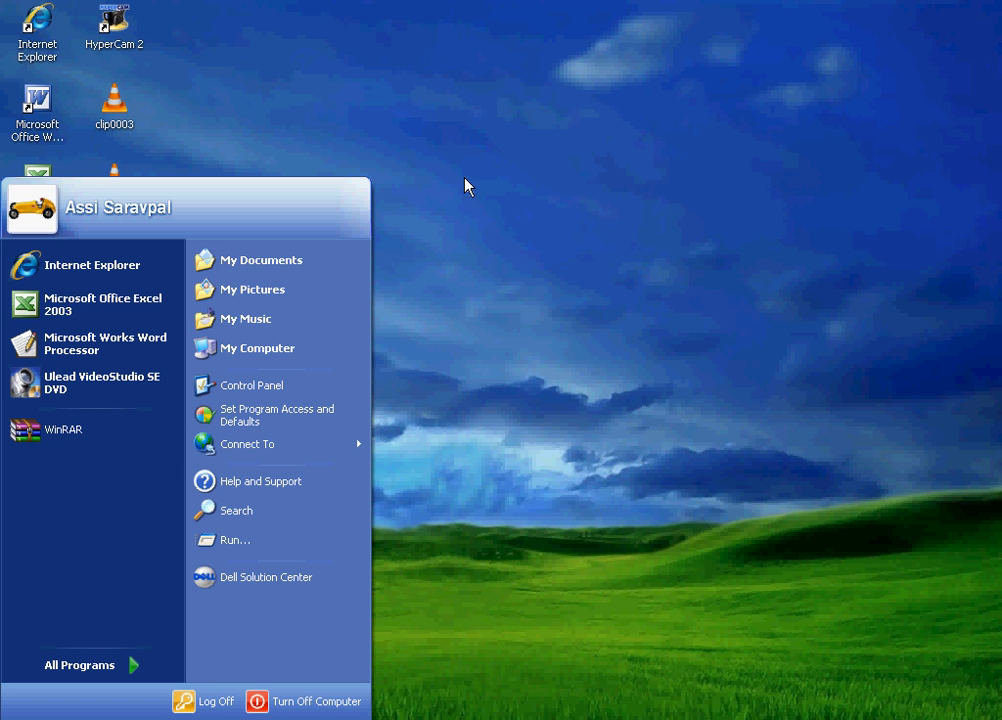
Browse from My Computer to C:\Program Files\Pinnacle Studio Ultimate and into its Crack folder
click(270, 349)
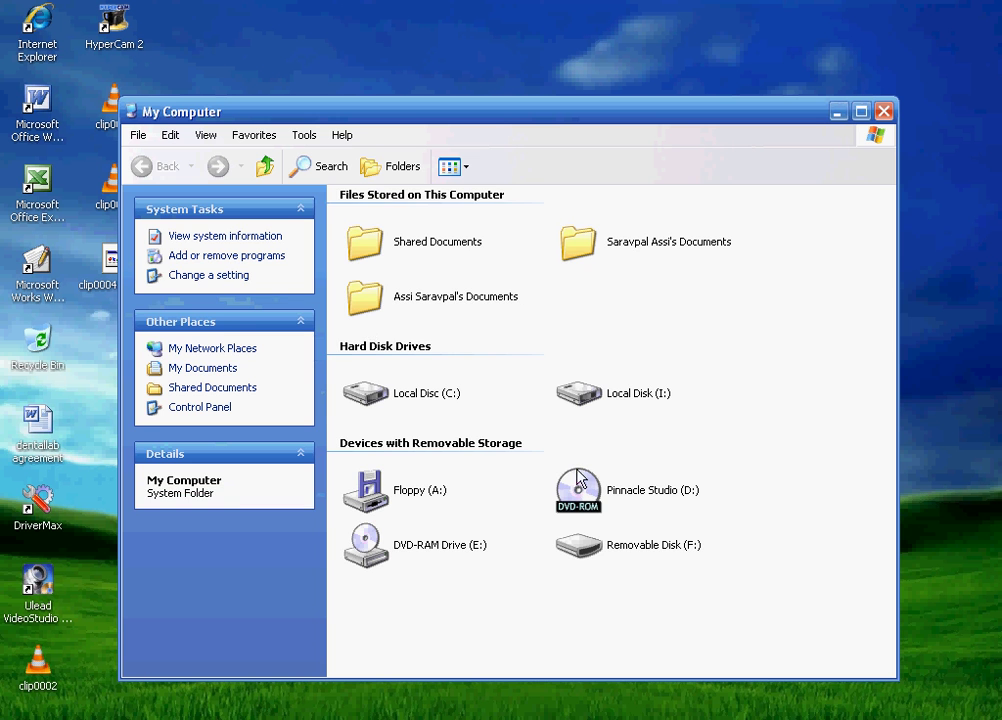
double_click(436, 400)
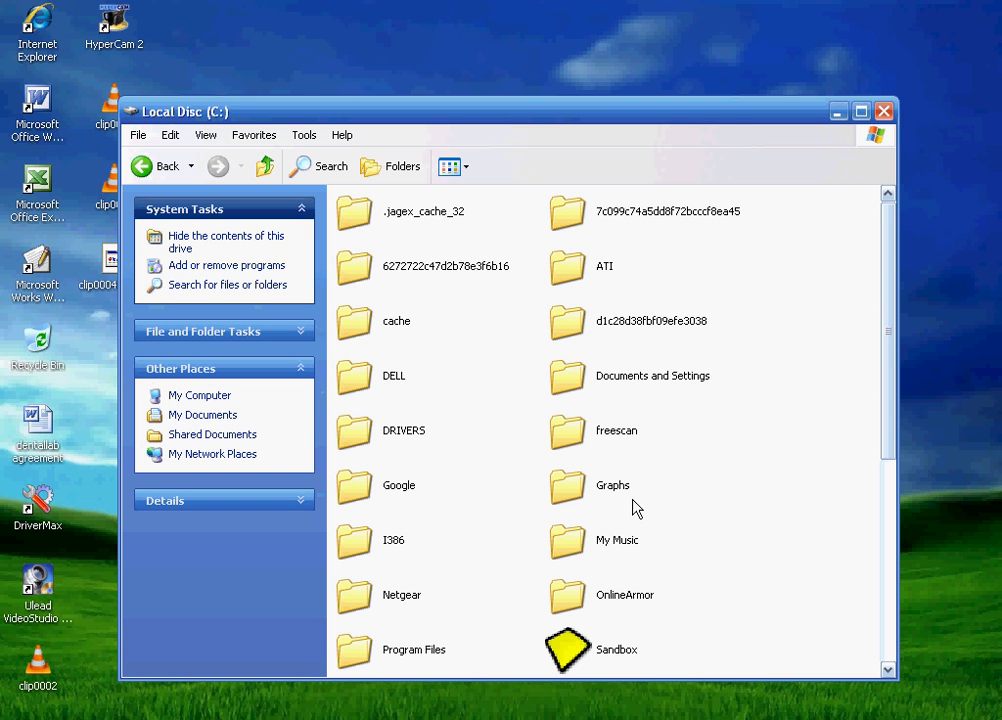
double_click(410, 650)
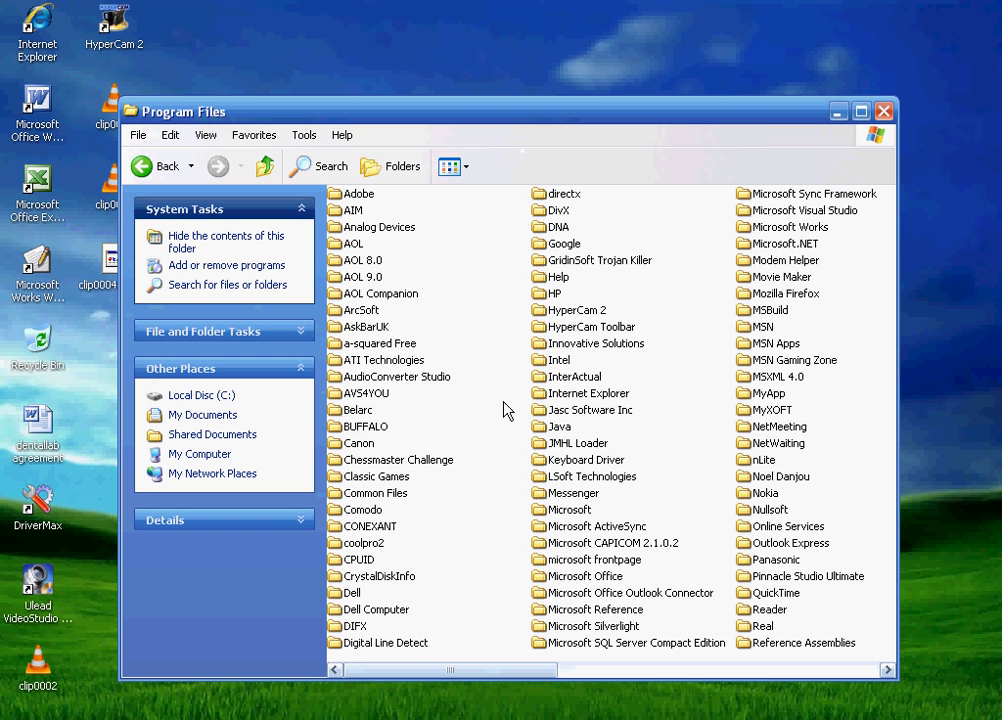
scroll(563, 405, down, 1)
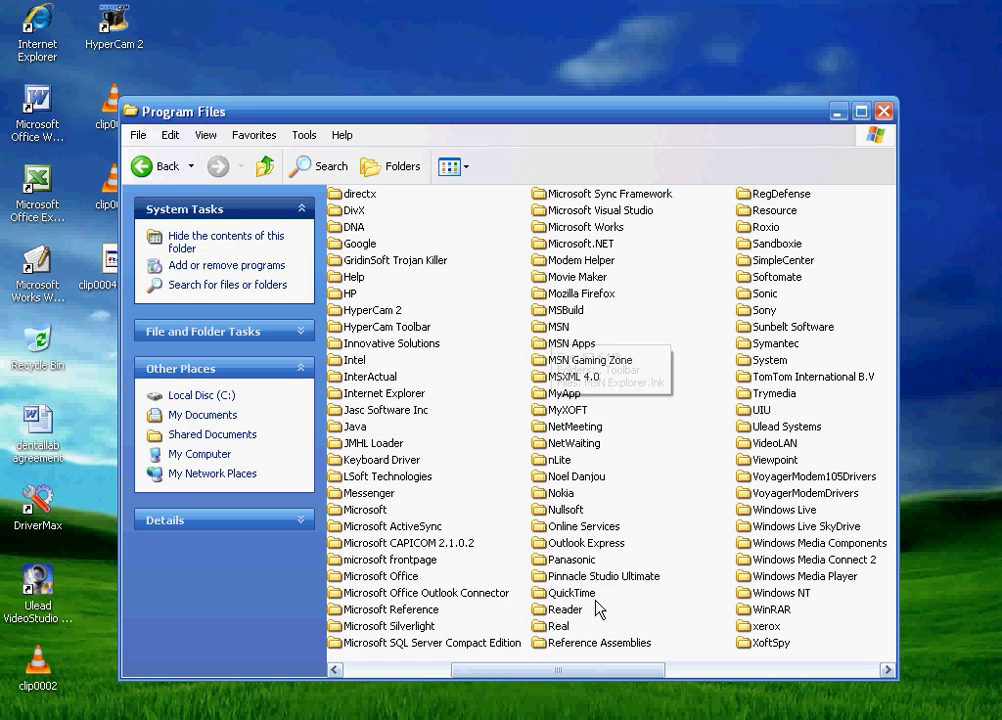
double_click(630, 576)
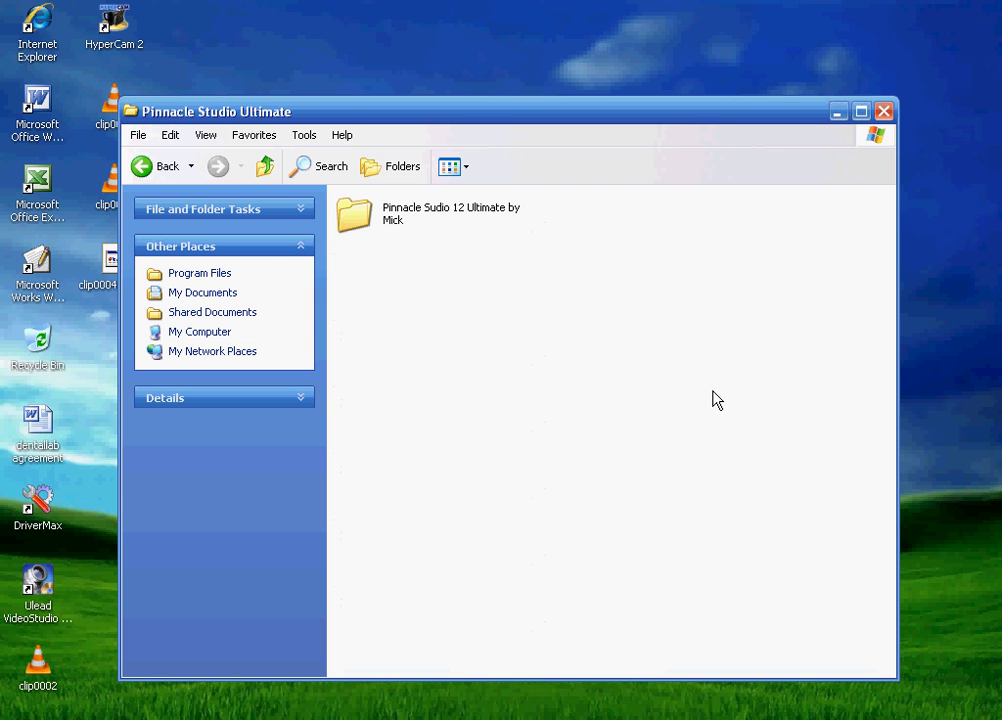
double_click(418, 217)
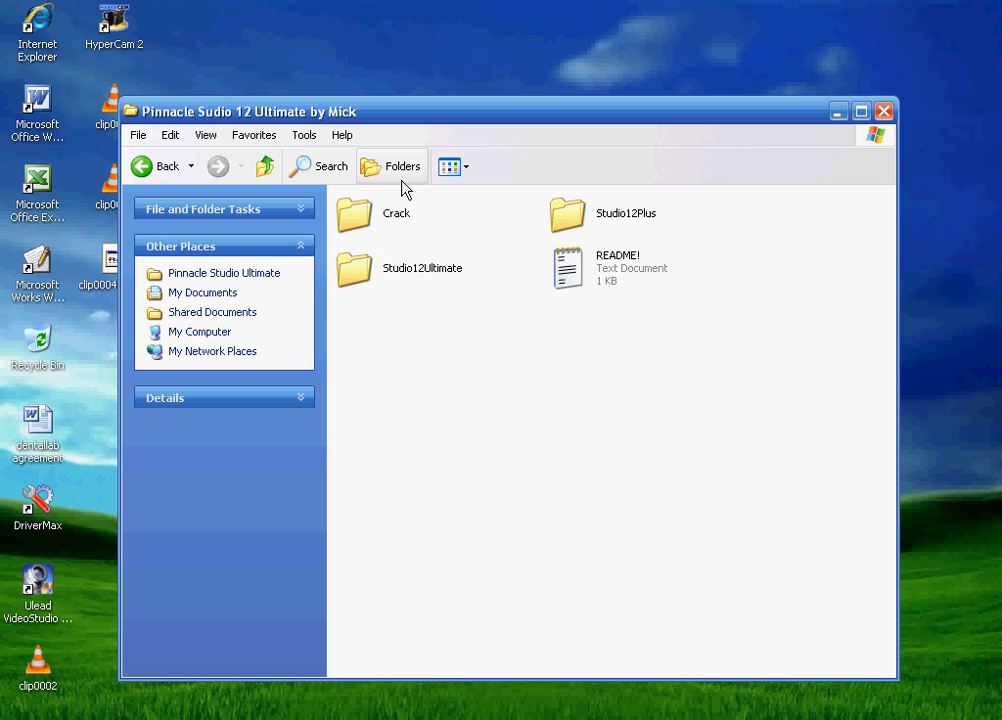
double_click(386, 224)
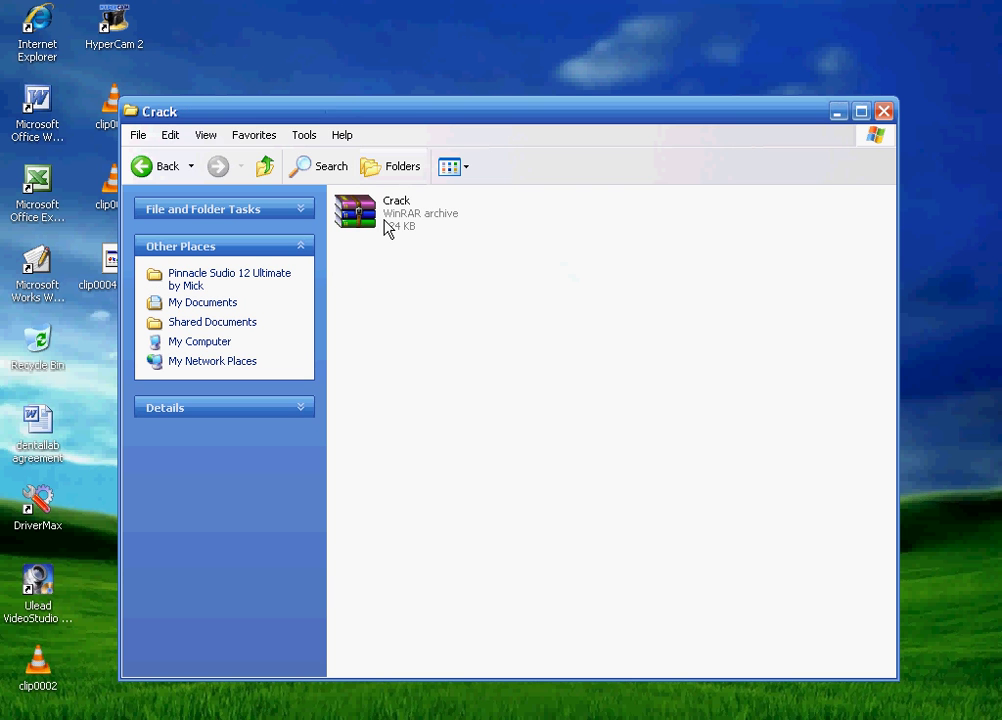
Open Crack.rar in WinRAR, select the Pinnacle application inside, then close WinRAR
double_click(386, 222)
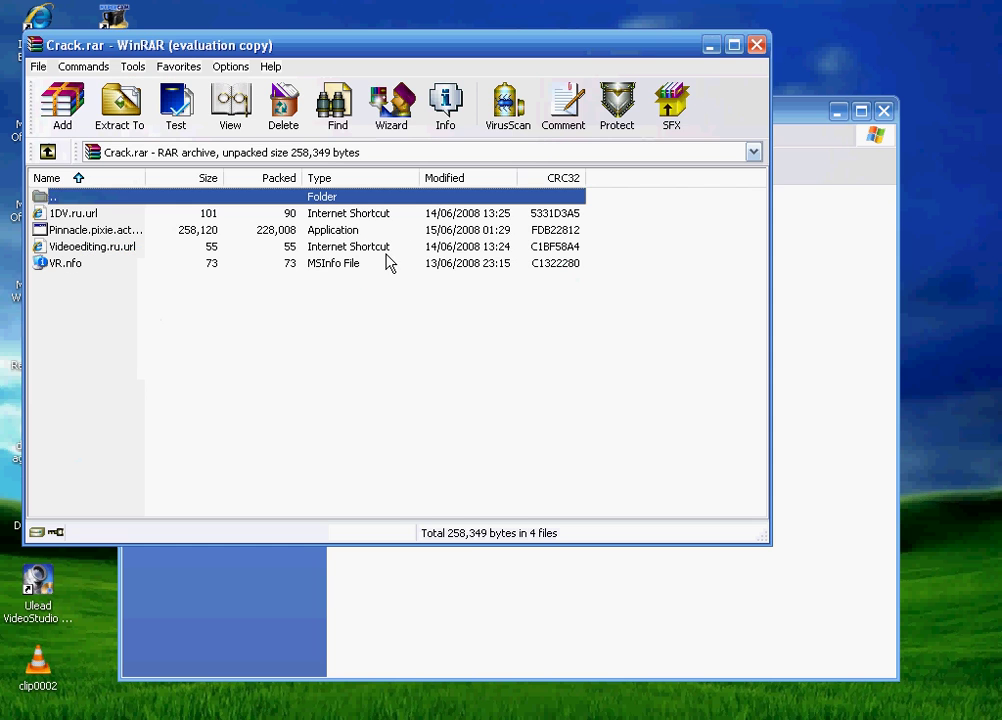
click(228, 230)
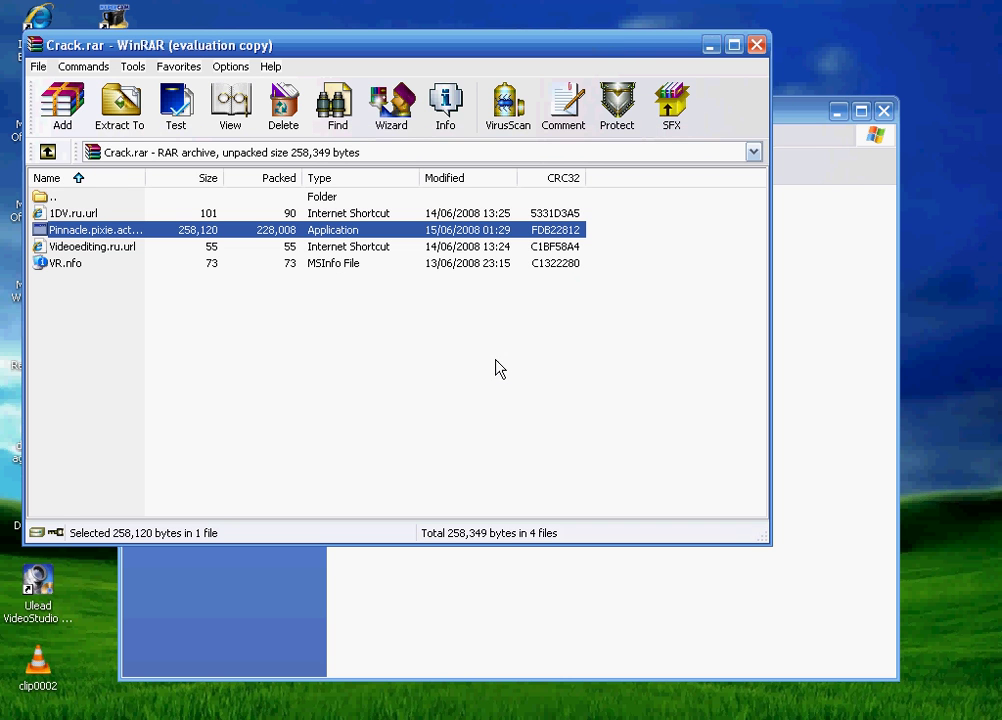
click(757, 45)
From the Studio12Plus folder, launch the Studio 12 setup, confirm the language, then exit the installer
click(157, 168)
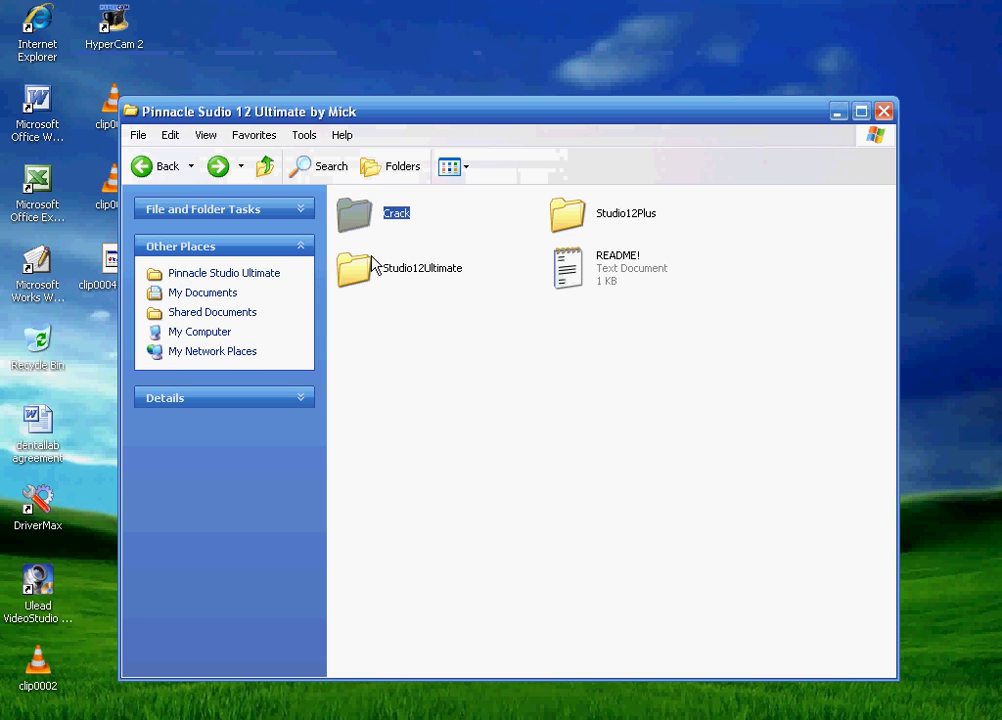
double_click(593, 217)
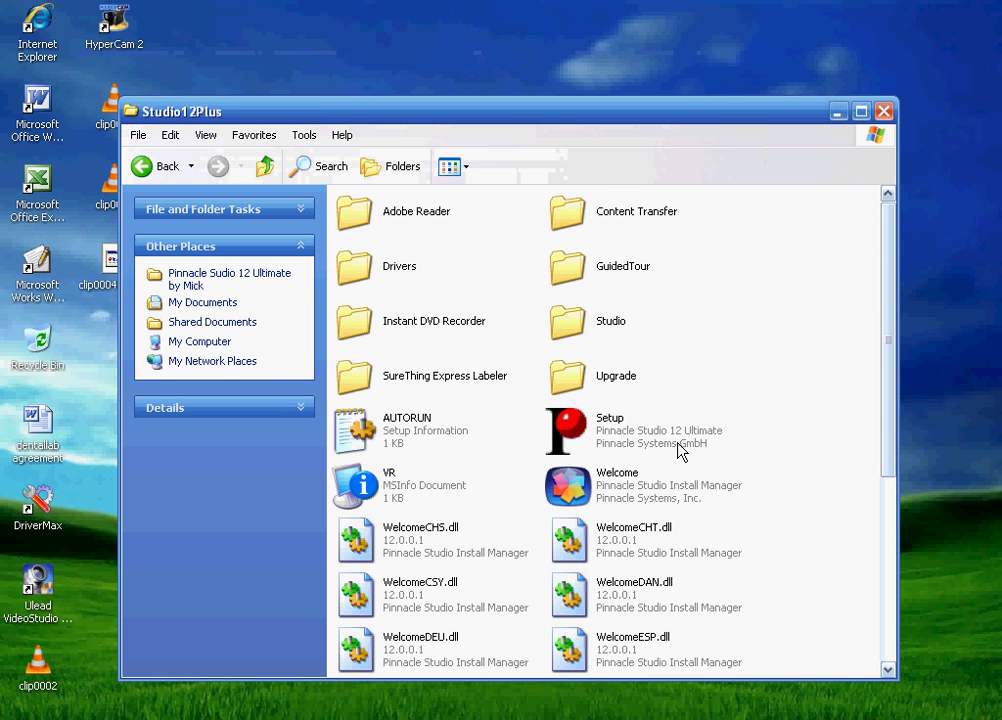
double_click(600, 490)
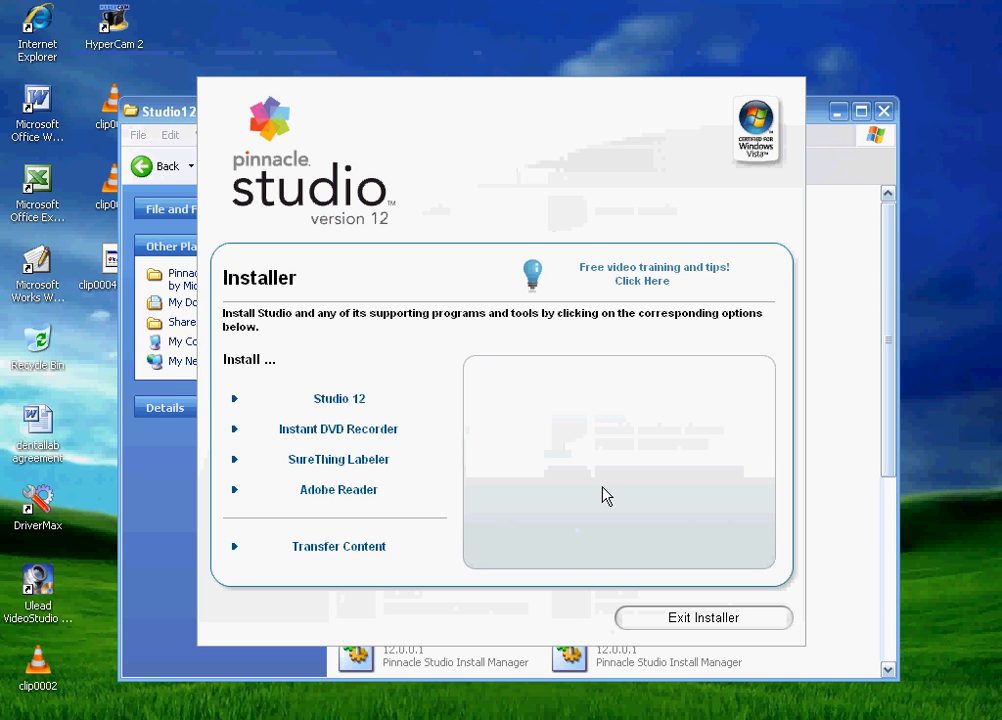
click(340, 399)
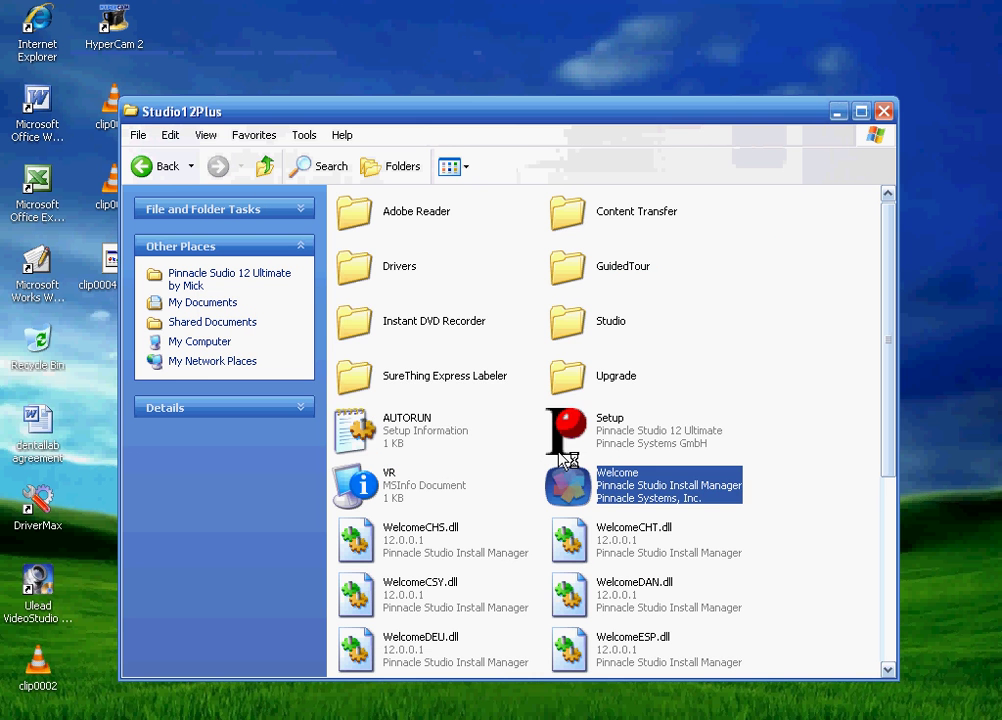
click(472, 436)
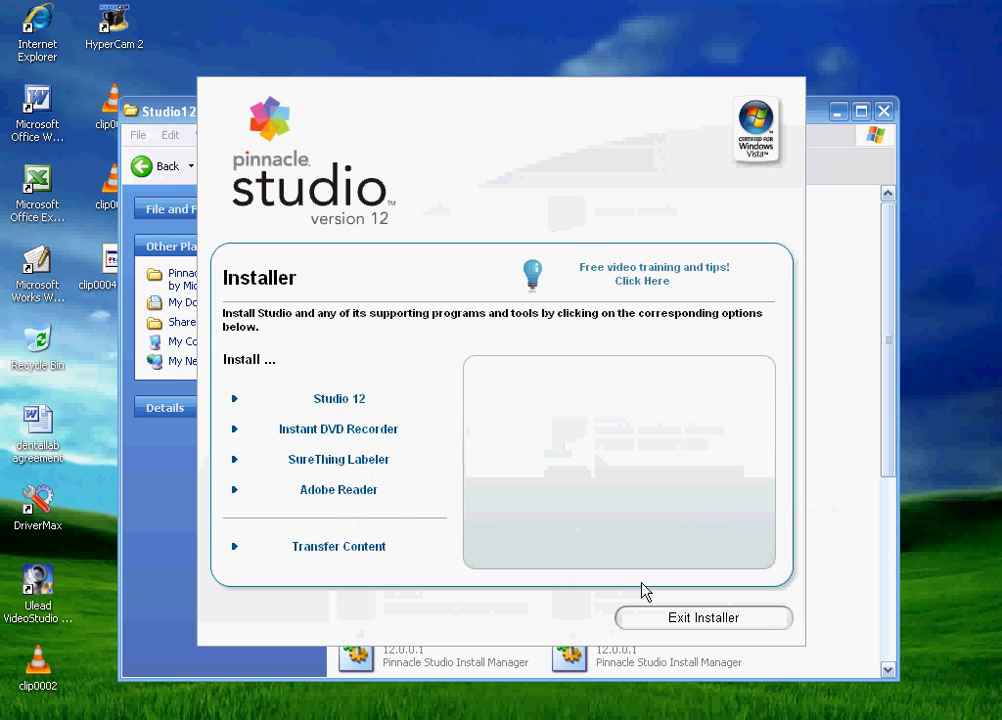
click(672, 617)
scroll(508, 392, down, 3)
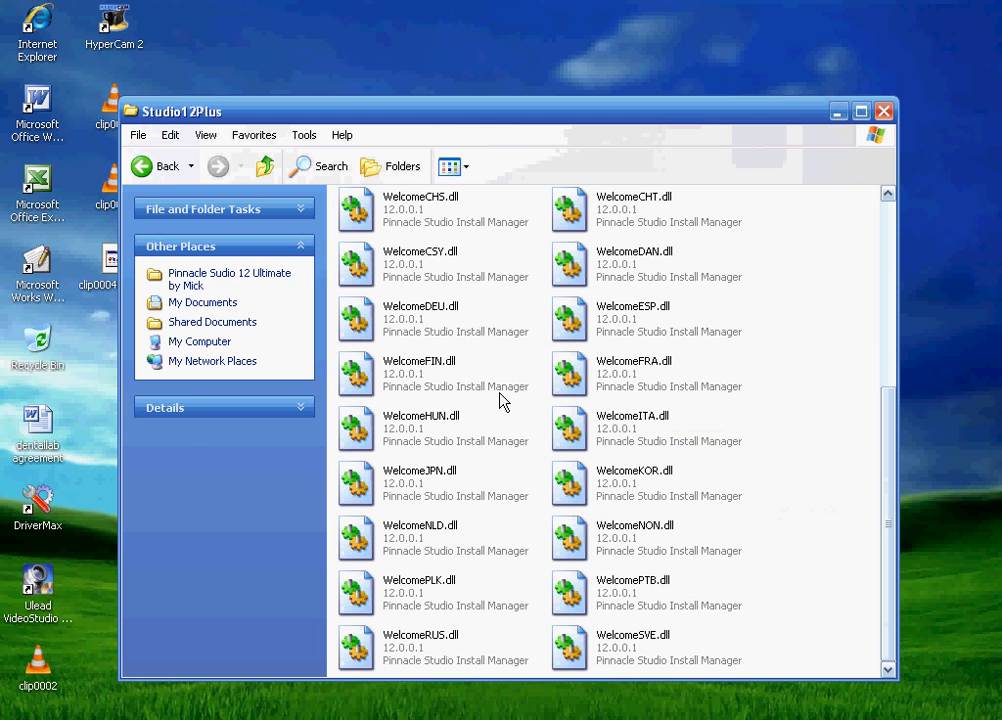
Open the Studio12Ultimate folder and select, then deselect, the Pinnacle Studio 12 Ultimate Plugins .msi package
click(141, 167)
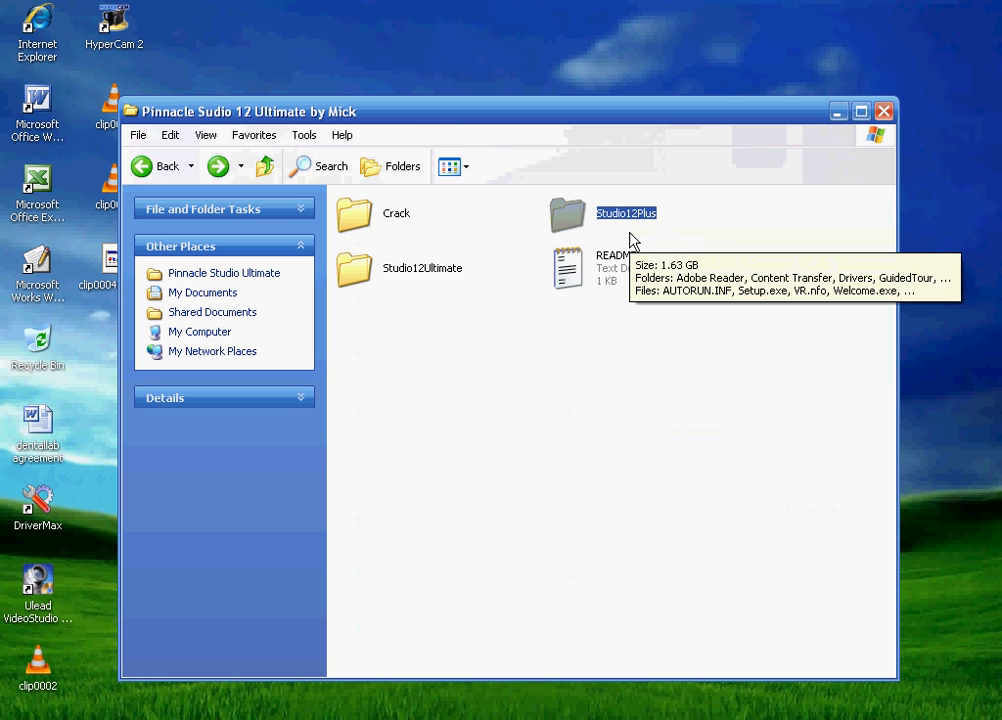
double_click(425, 264)
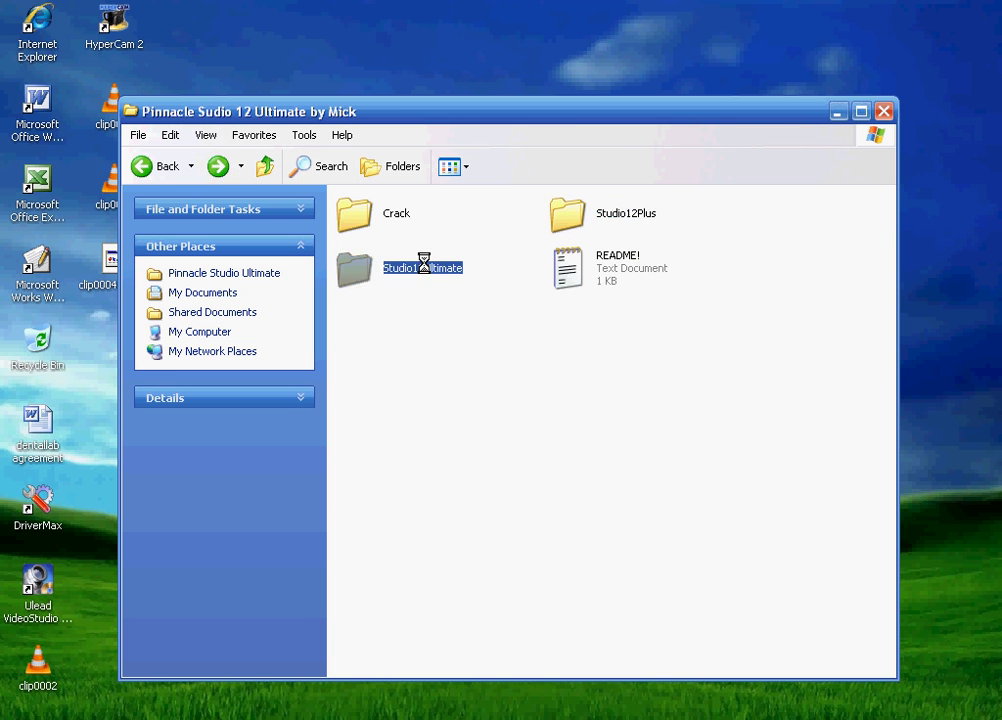
scroll(438, 291, down, 3)
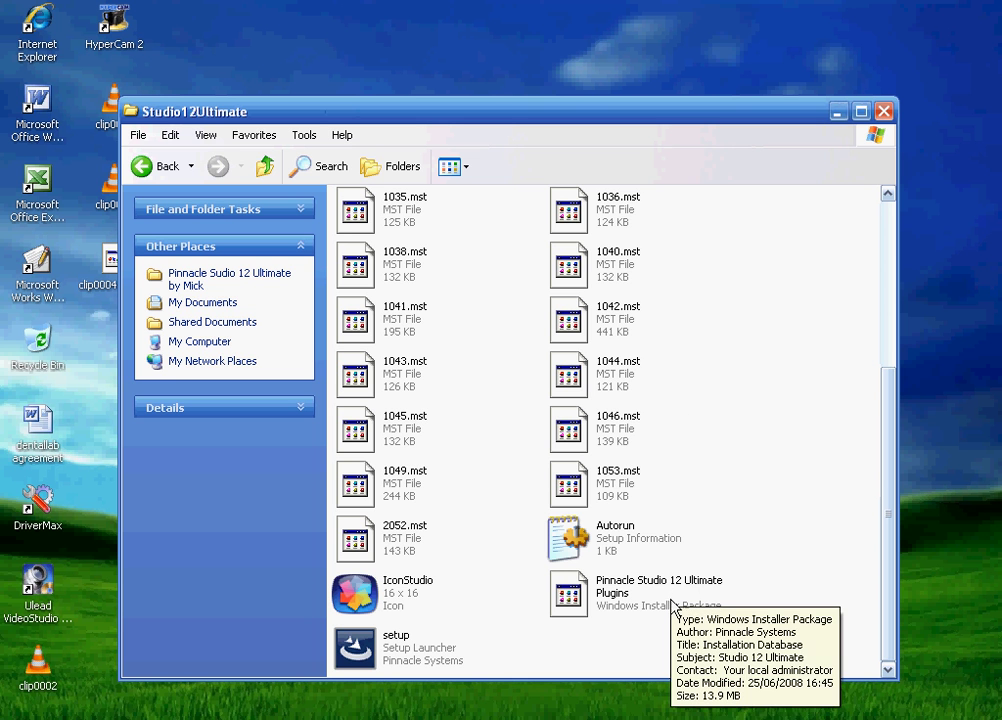
drag(773, 604, 539, 597)
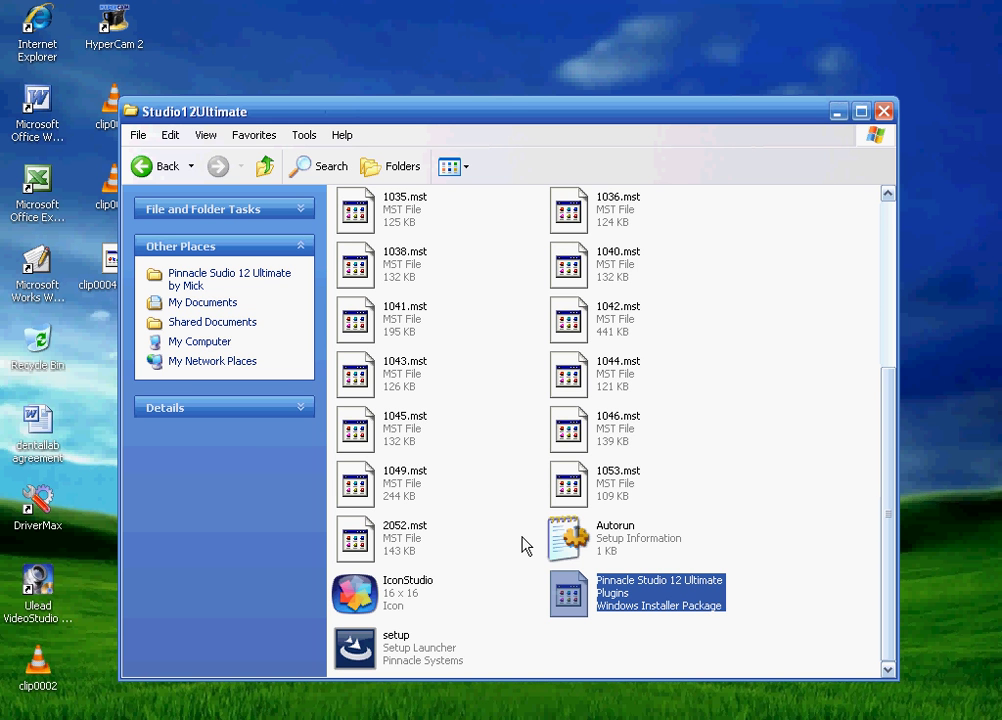
click(720, 653)
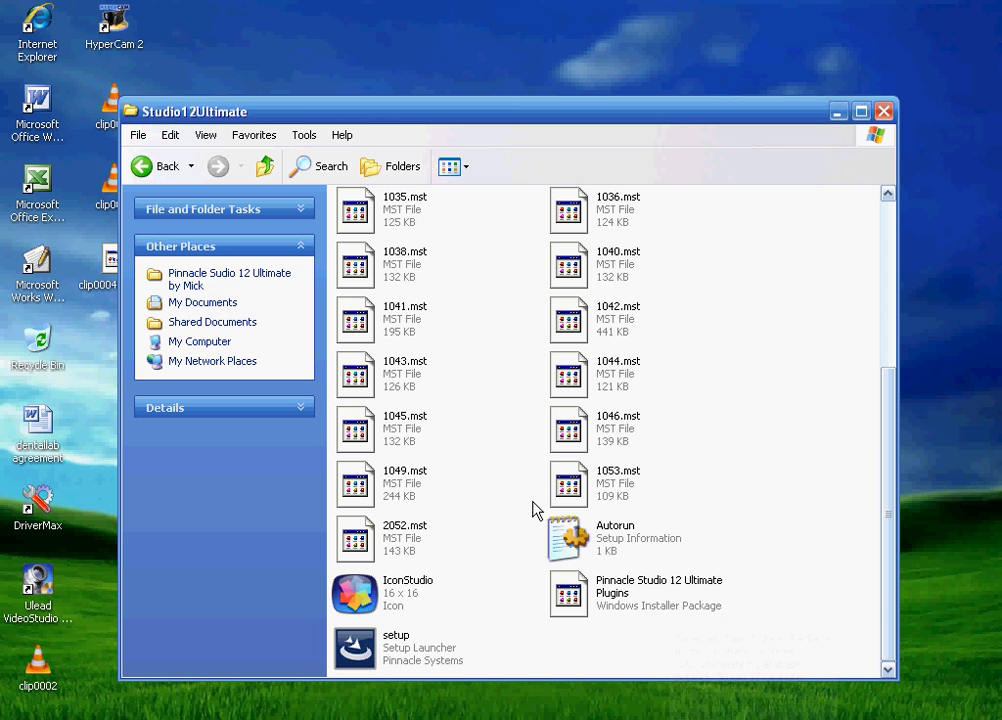
Try opening the Plugins .msi, cancel the Open With dialog, and return to the Studio12Ultimate list
double_click(676, 596)
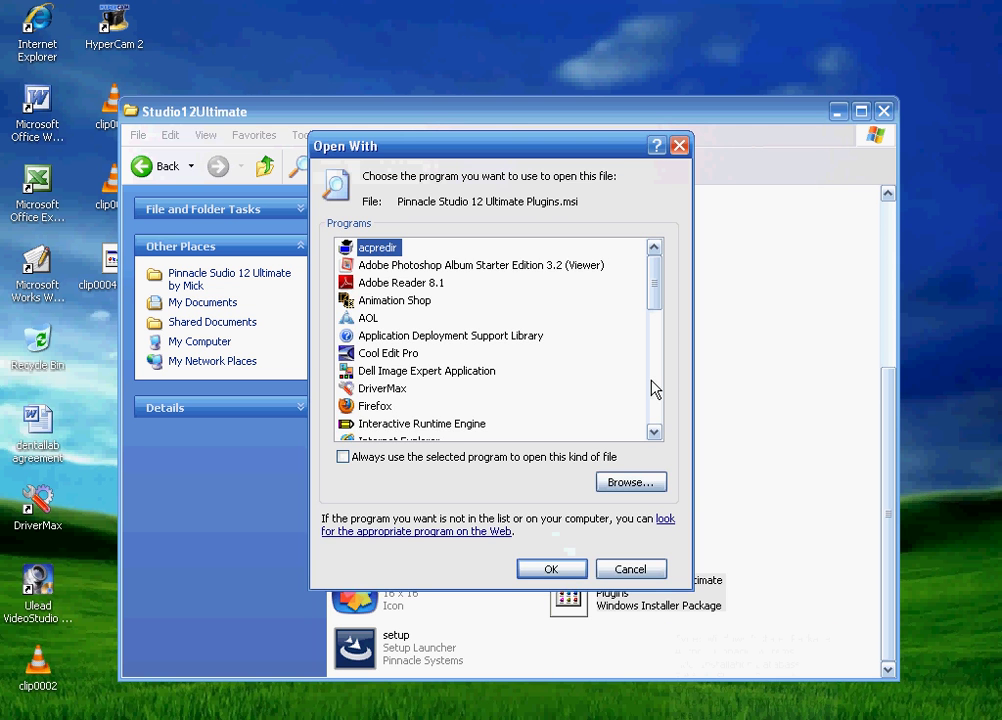
click(619, 567)
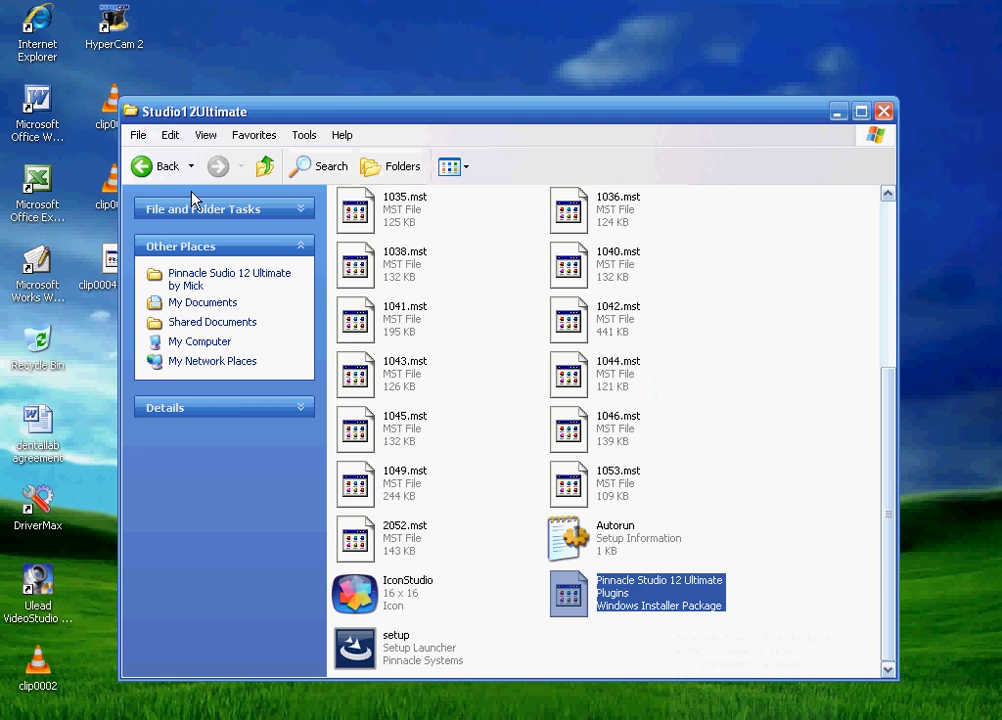
click(163, 168)
click(219, 170)
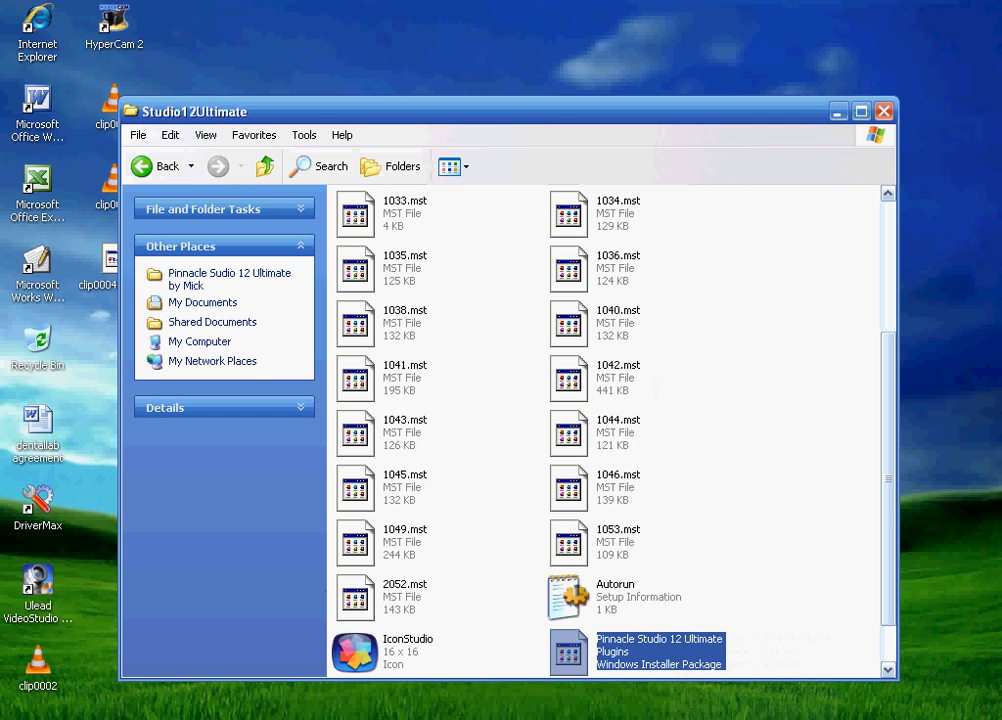
Check the IconStudio file's context menu, then move to the Studio12Plus folder
right_click(378, 645)
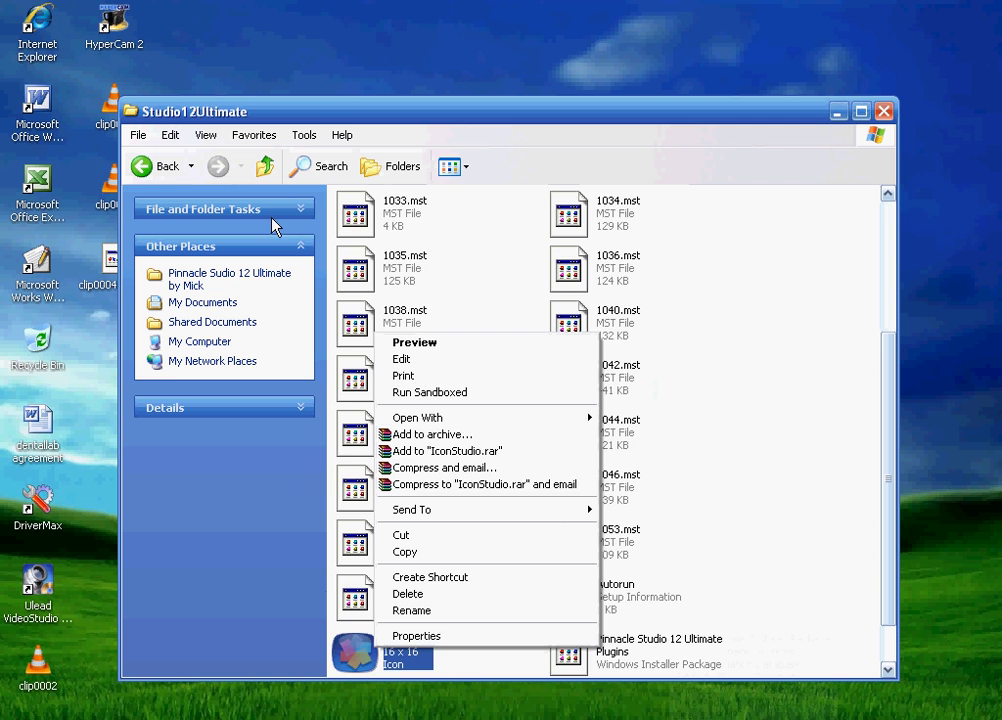
click(150, 166)
double_click(584, 226)
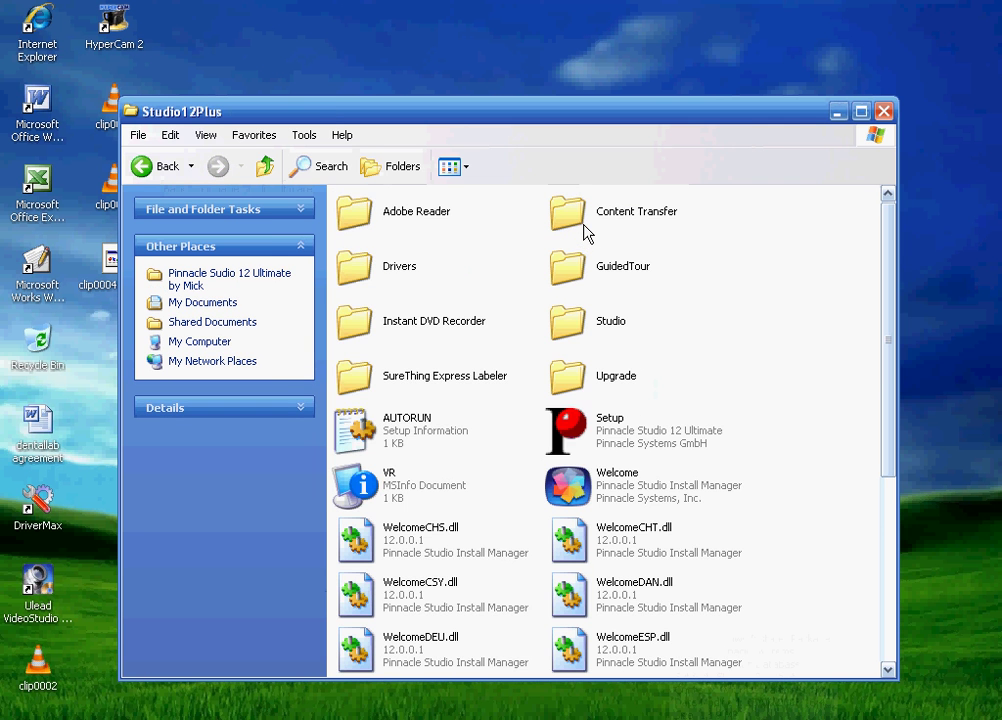
scroll(684, 503, down, 3)
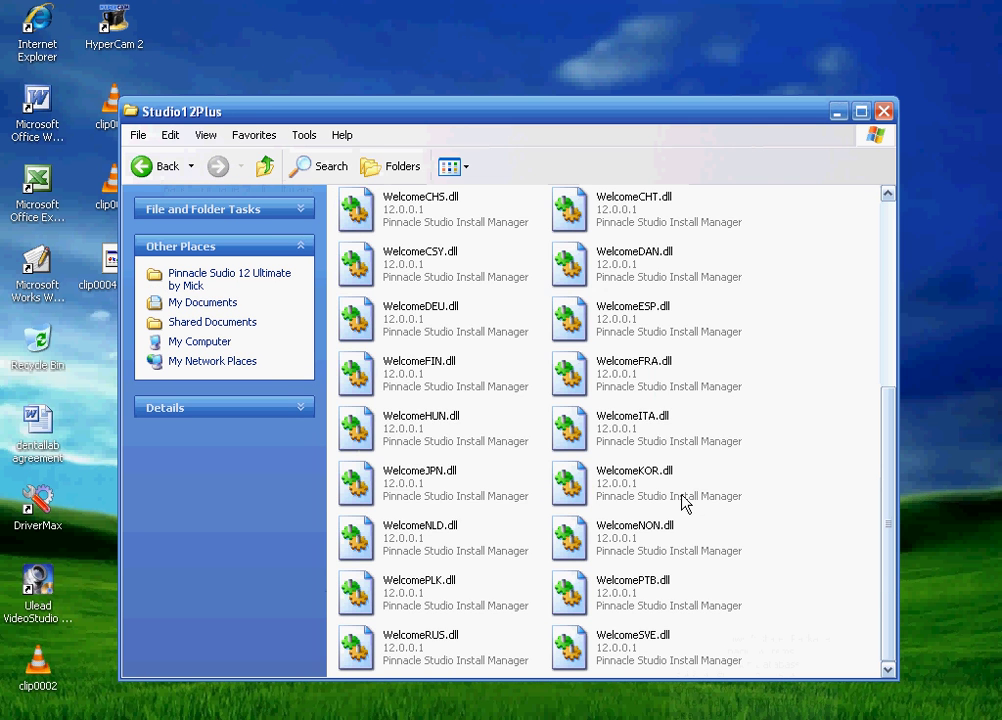
scroll(684, 503, up, 3)
Close the Explorer window, then open and dismiss the Start menu
click(883, 111)
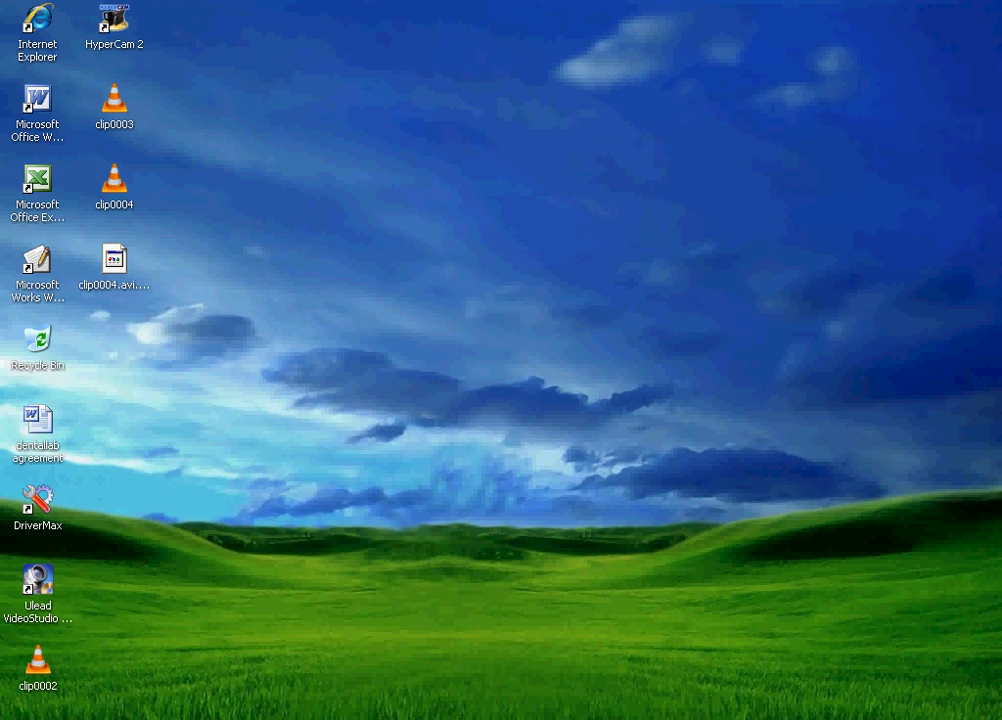
key(super)
click(799, 429)
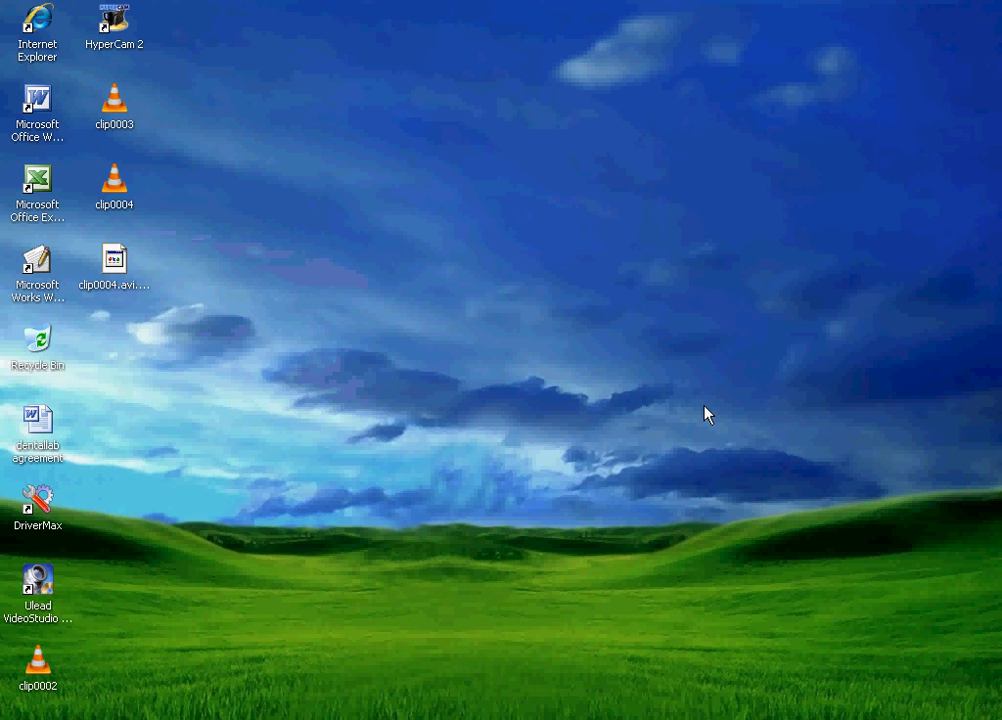